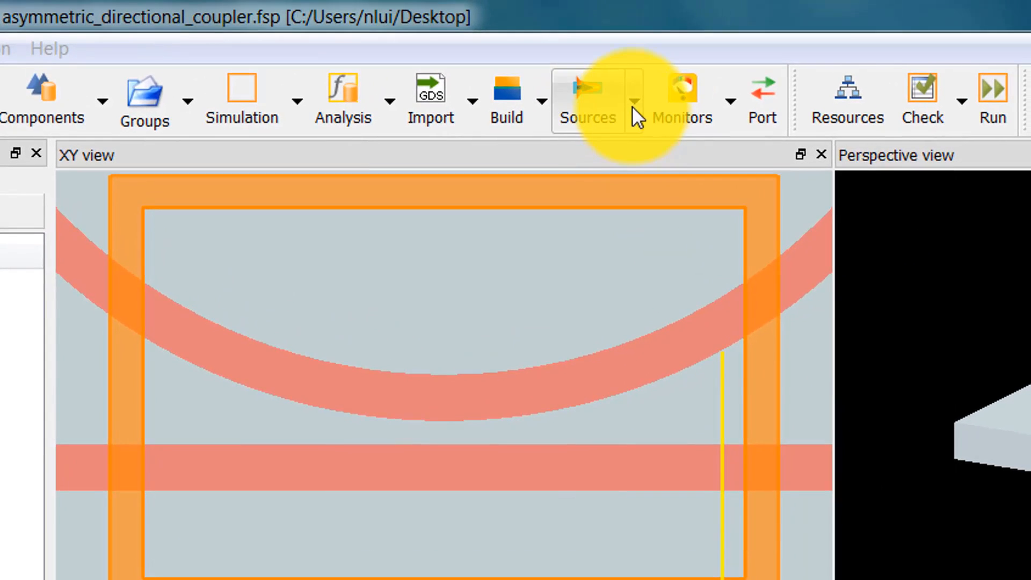
Add a mode source to the simulation and open its properties for editing.
click(634, 102)
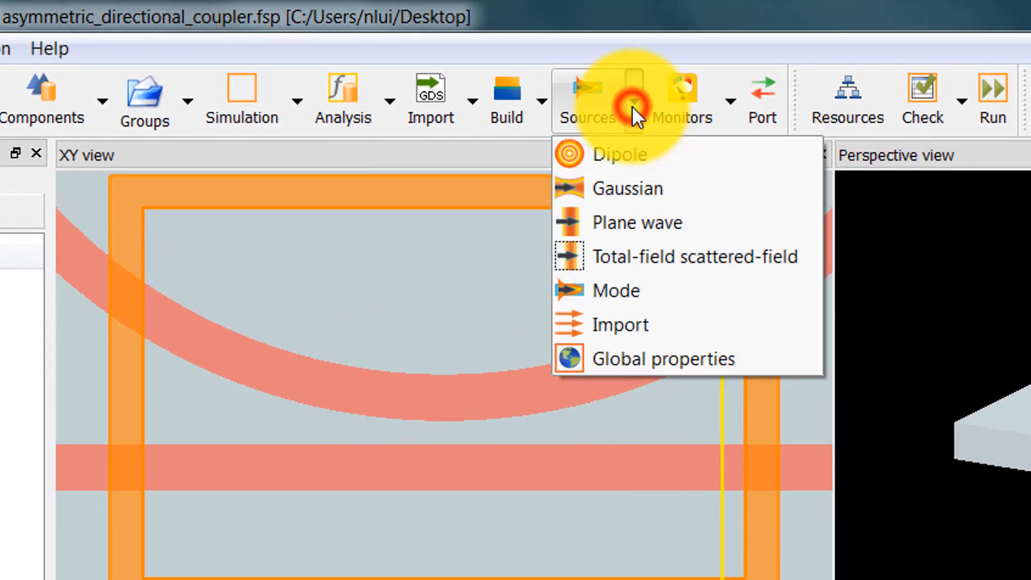
click(652, 299)
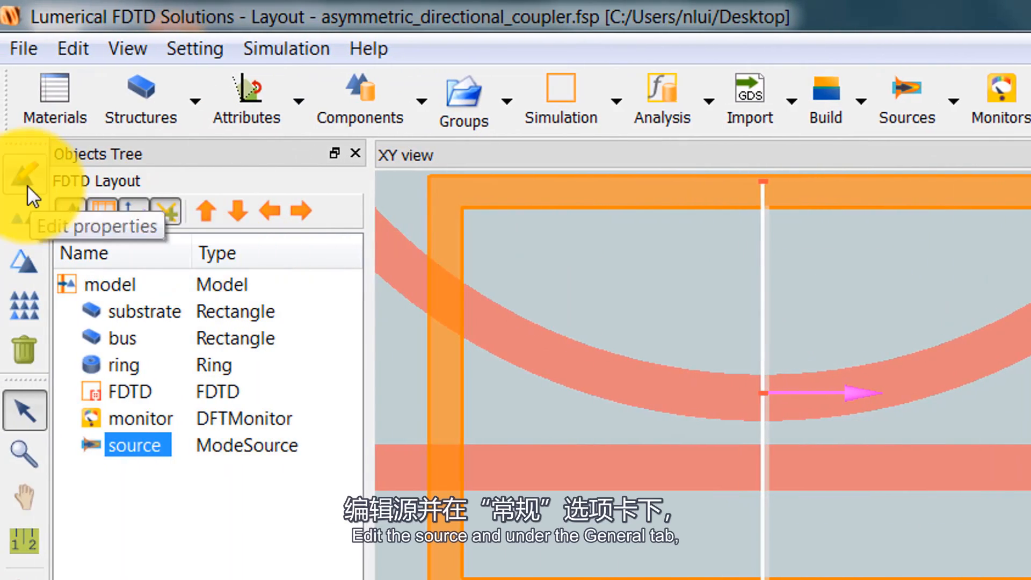
click(26, 183)
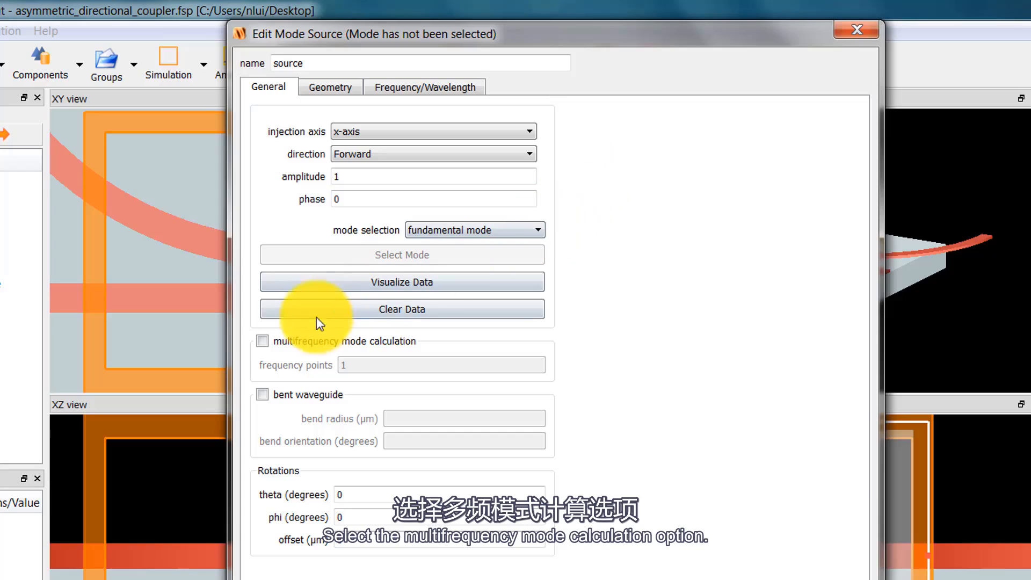
Enable multifrequency mode calculation with 3 frequency points and turn on the bent waveguide option with a 6 µm bend radius.
click(263, 342)
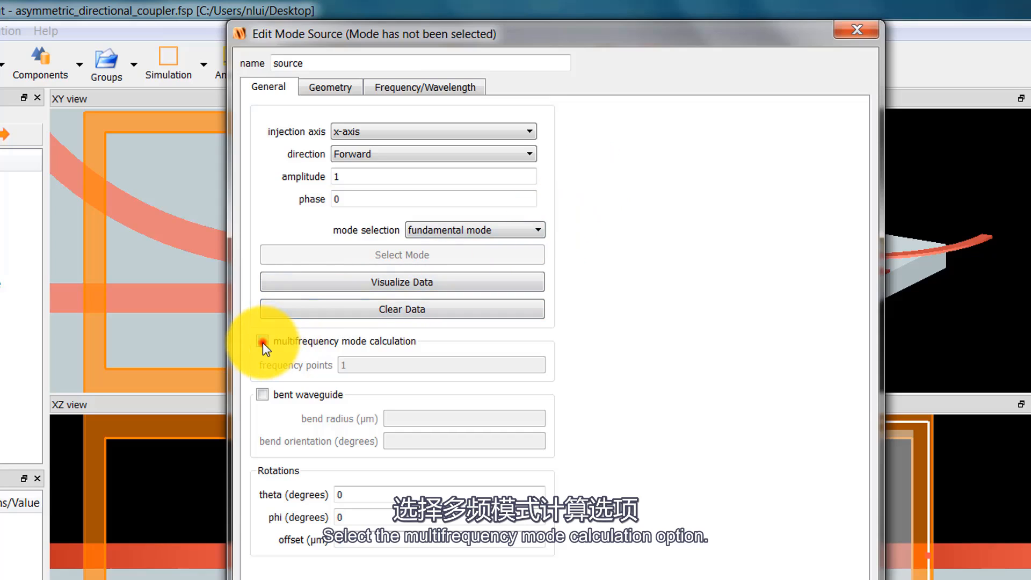
double_click(359, 364)
text(3)
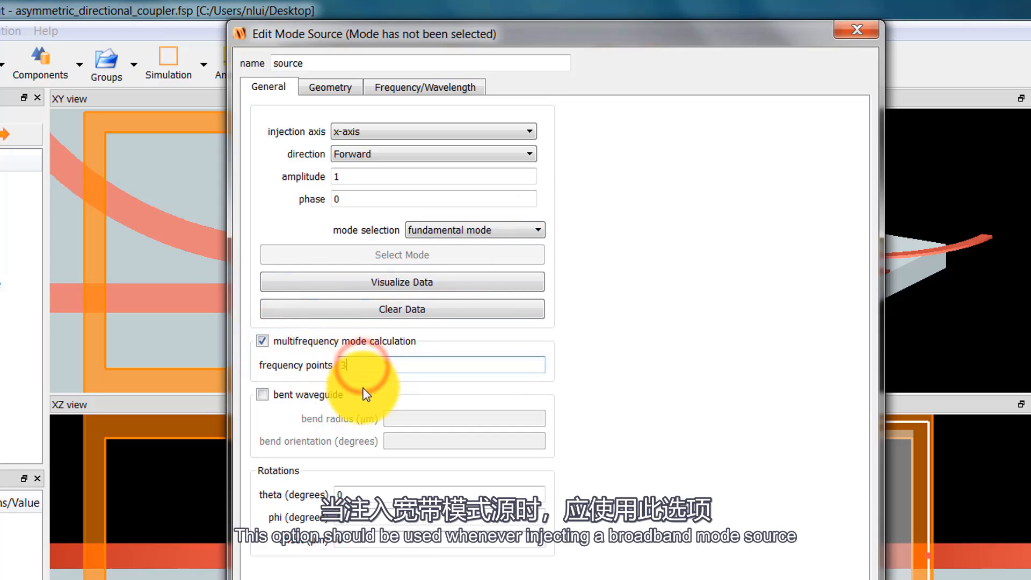
click(261, 396)
double_click(449, 418)
text(6)
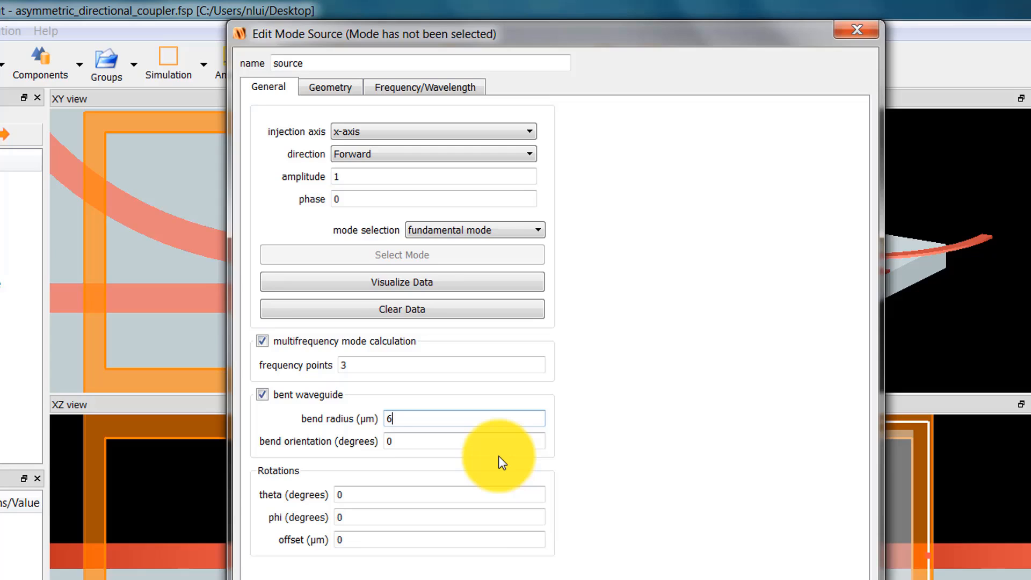
Position the mode source at x = -3.068 µm and y = 1.536 µm.
click(329, 87)
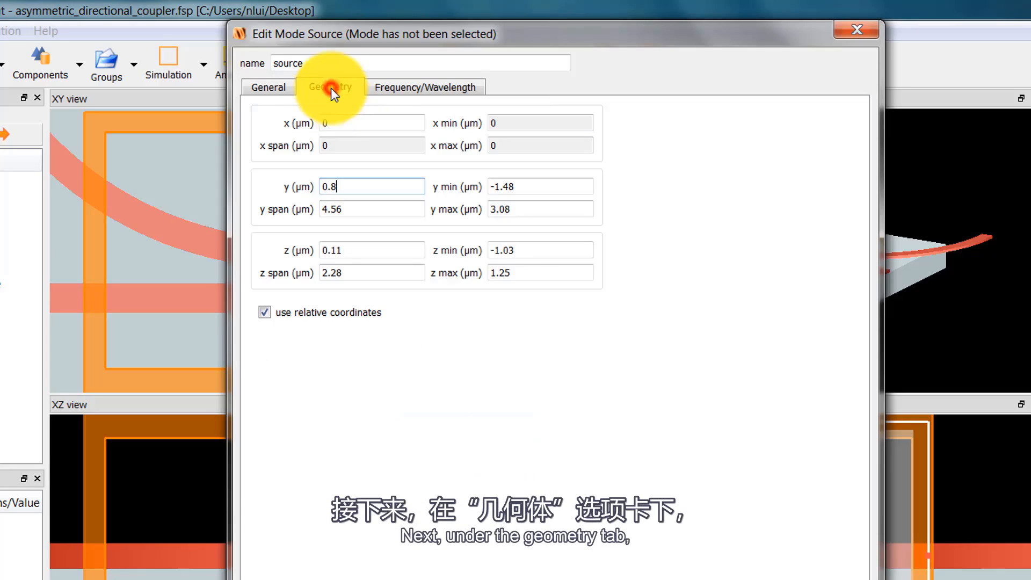
click(336, 123)
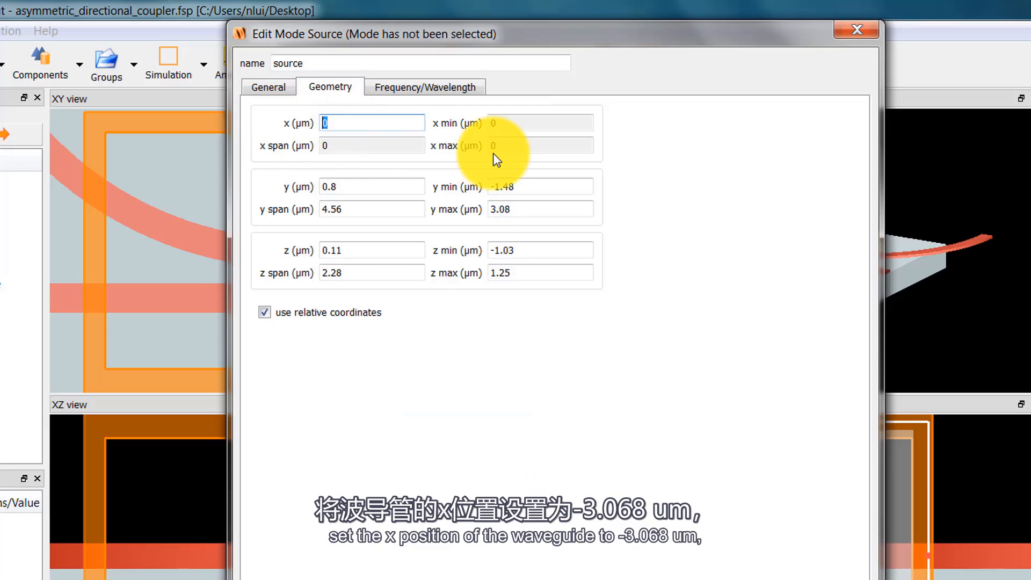
text(-3.068)
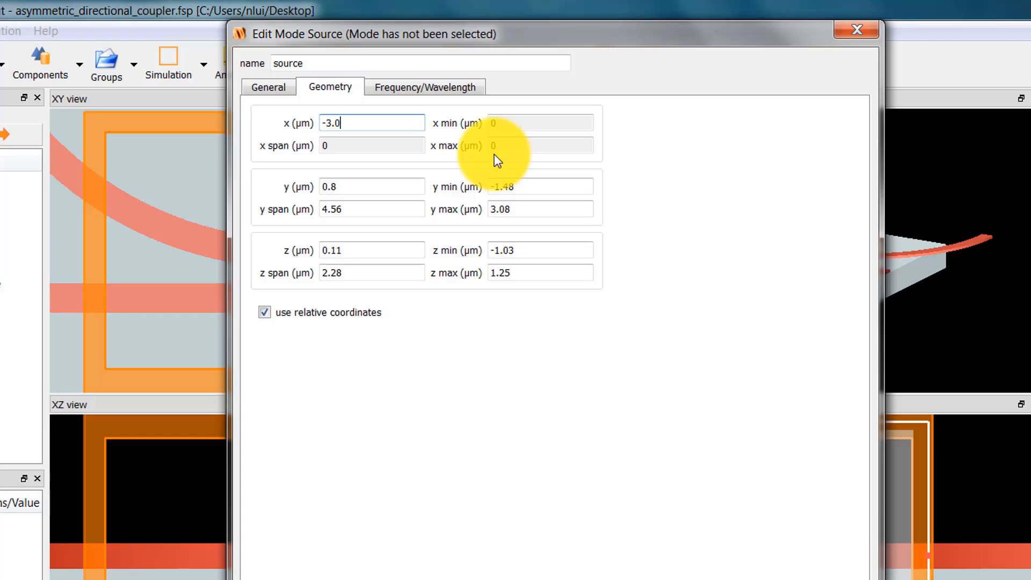
click(370, 186)
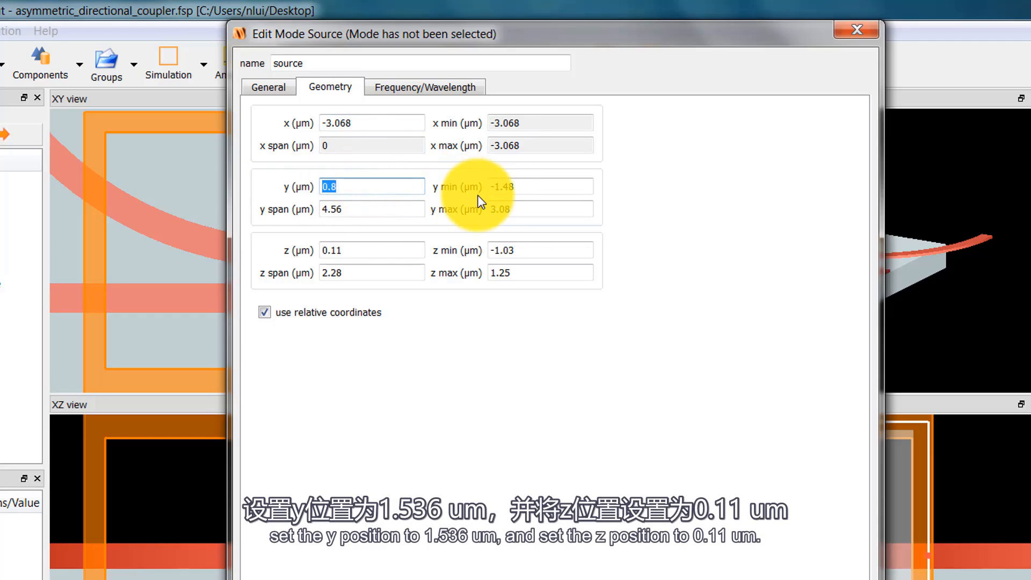
text(1.536)
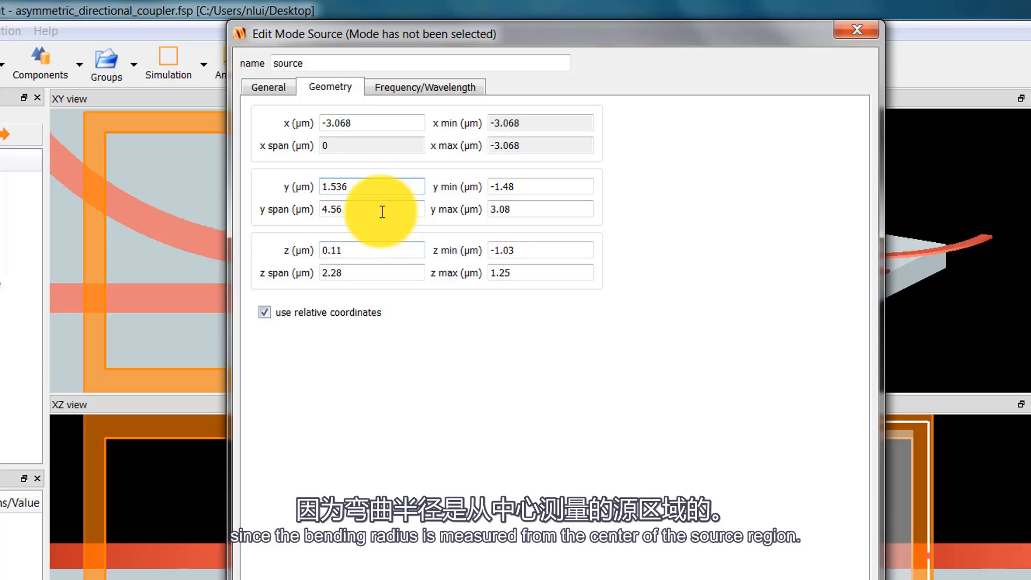
Set the mode source's y span to 2.5 µm and its z span to 2 µm.
drag(382, 211, 295, 212)
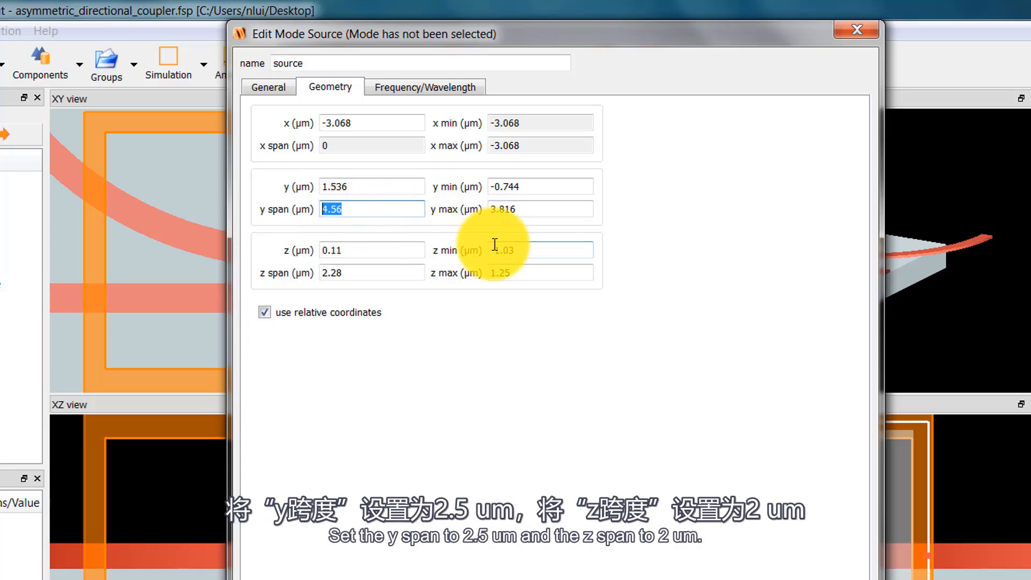
text(2.5)
double_click(386, 273)
text(2)
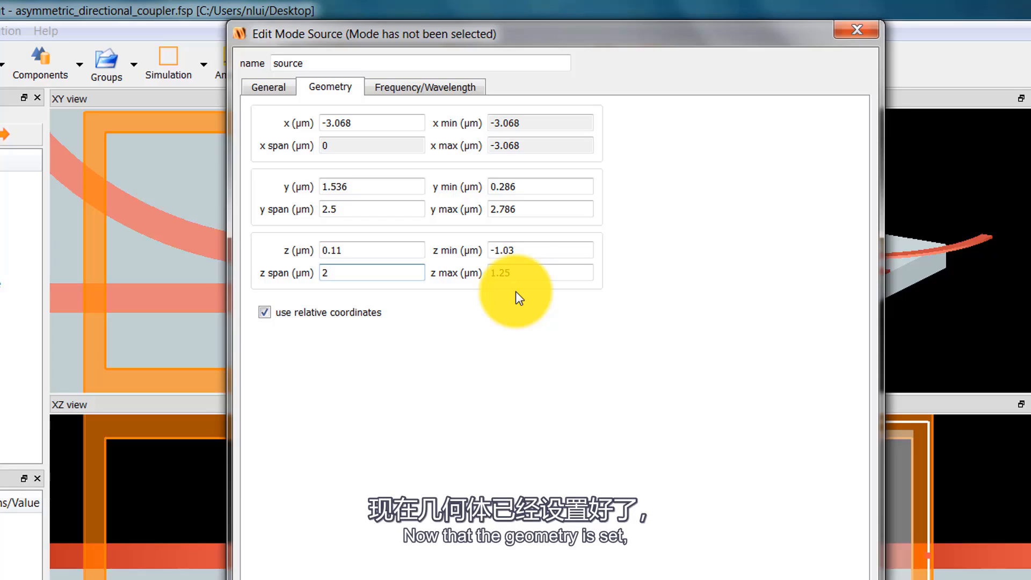
Set the mode source's theta rotation to -28.3576 degrees.
click(276, 90)
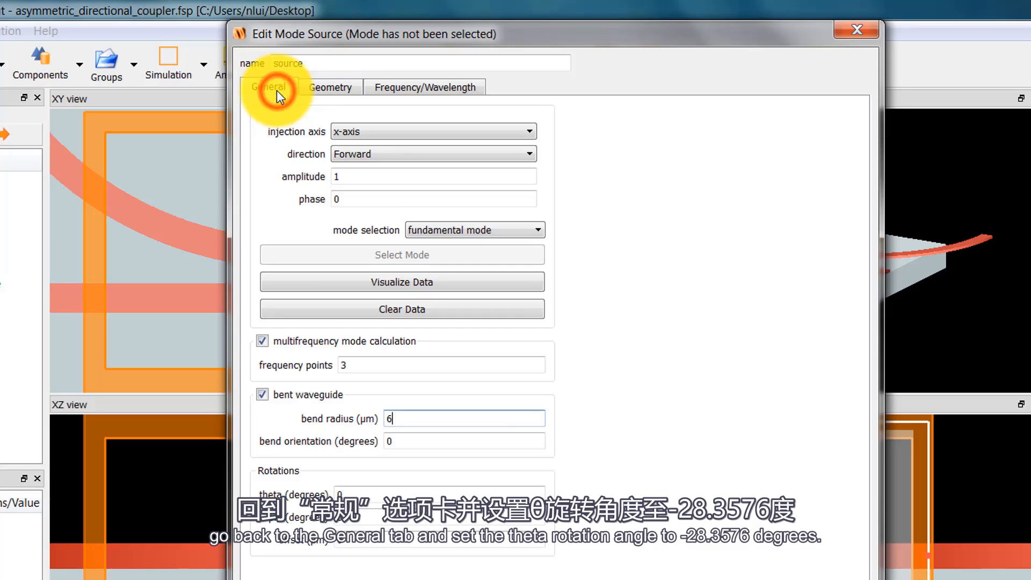
double_click(344, 493)
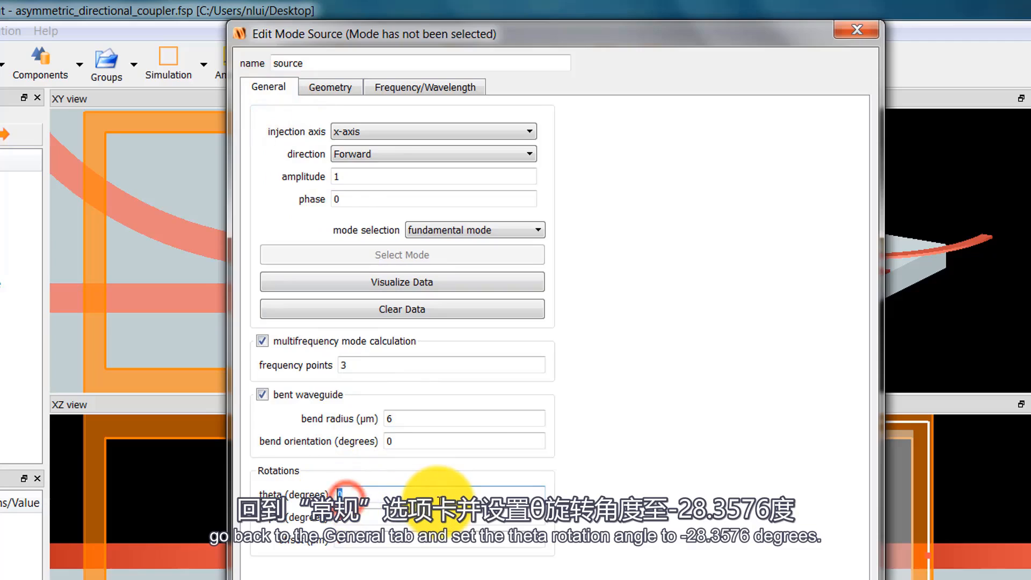
text(-28)
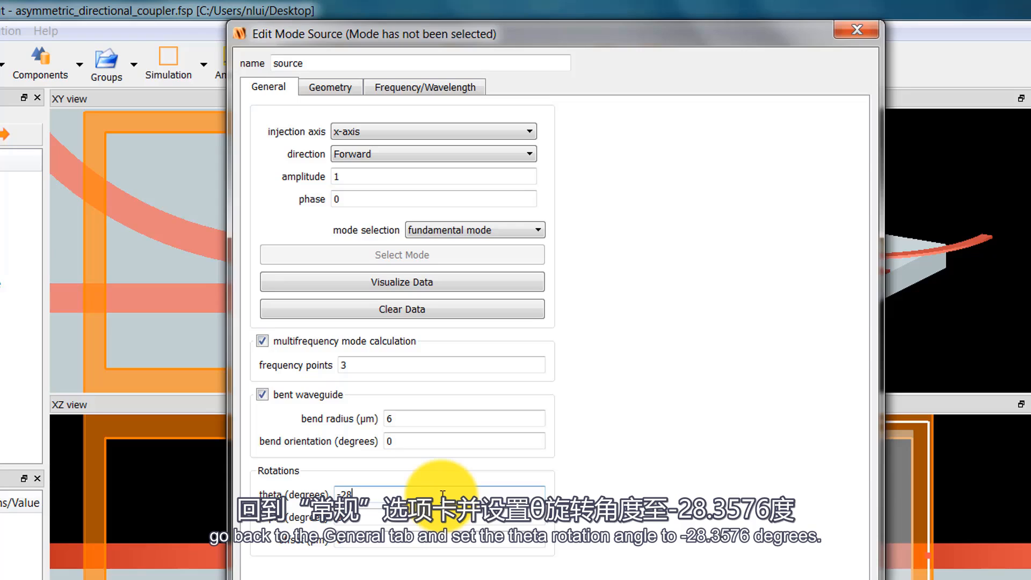
text(.3576)
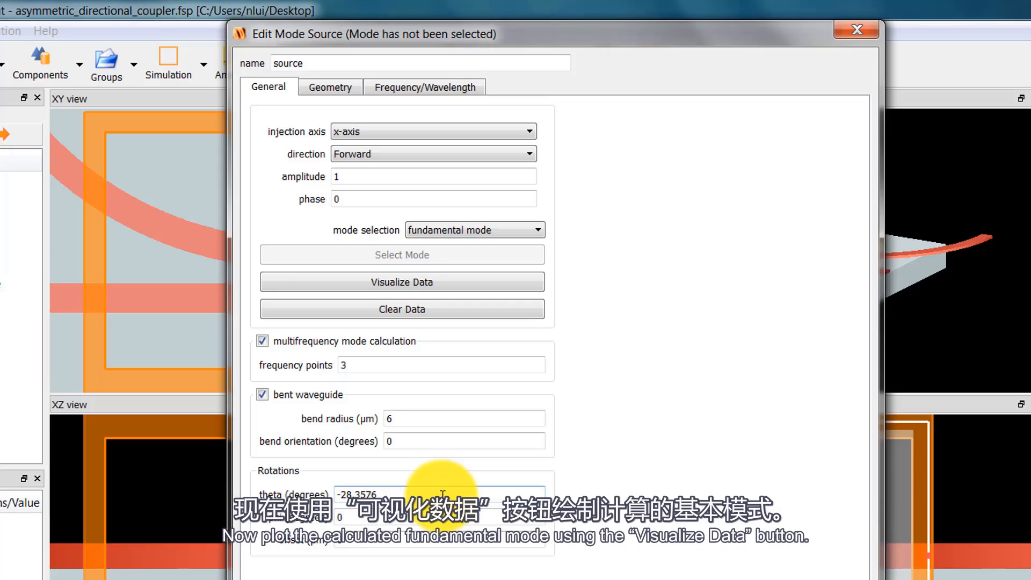
Visualize the source's calculated fundamental mode and compare the H and E field magnitude profiles.
click(497, 286)
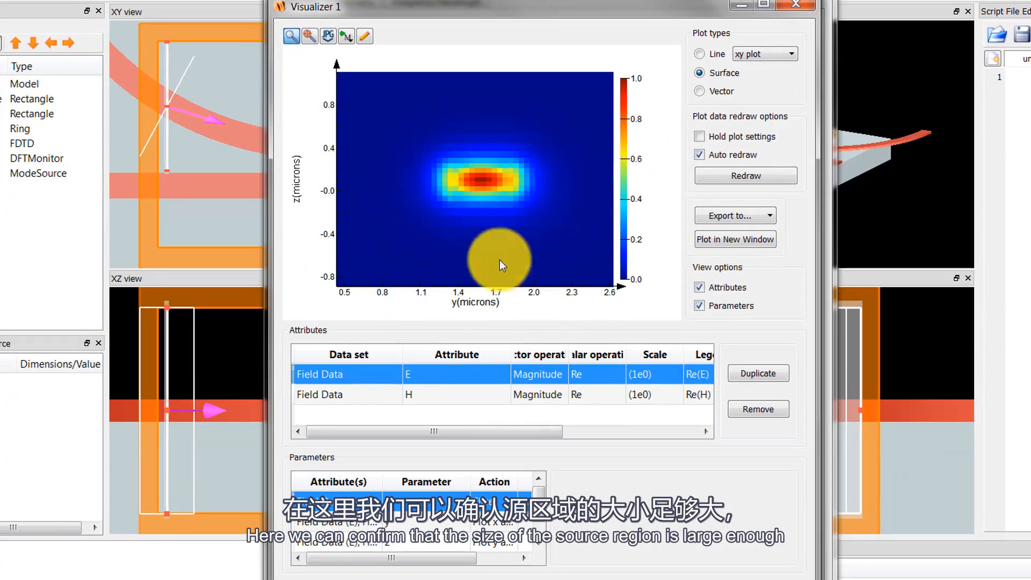
click(474, 394)
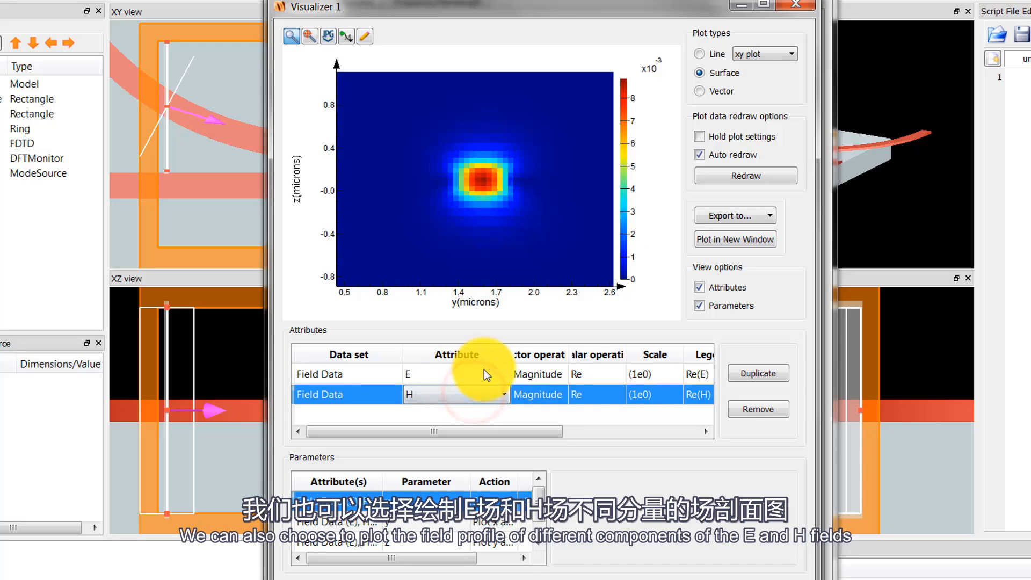
click(484, 372)
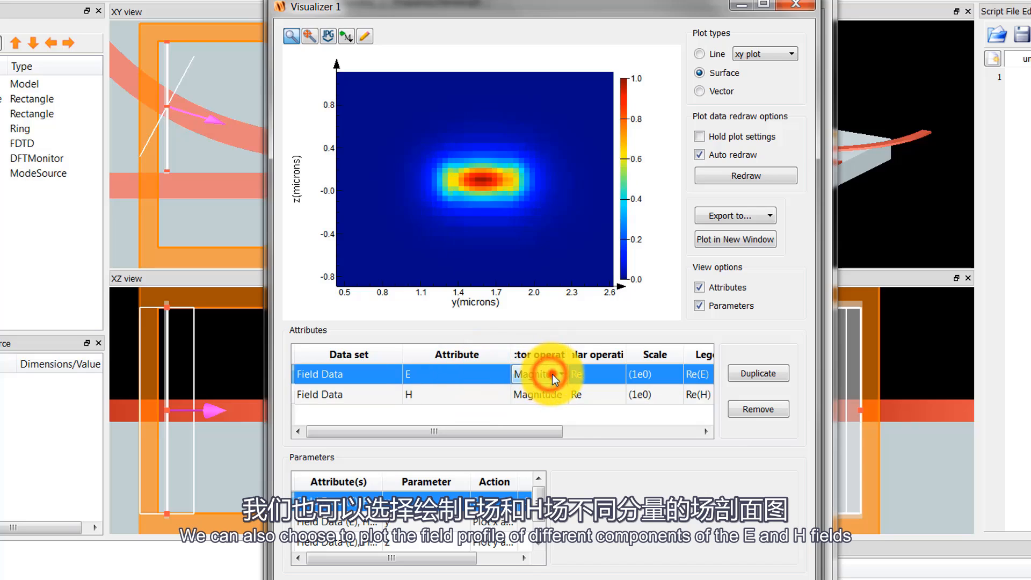
Plot the X, Y and Z components of the E field in turn to check the mode's polarization, and close the plot.
click(553, 376)
click(552, 389)
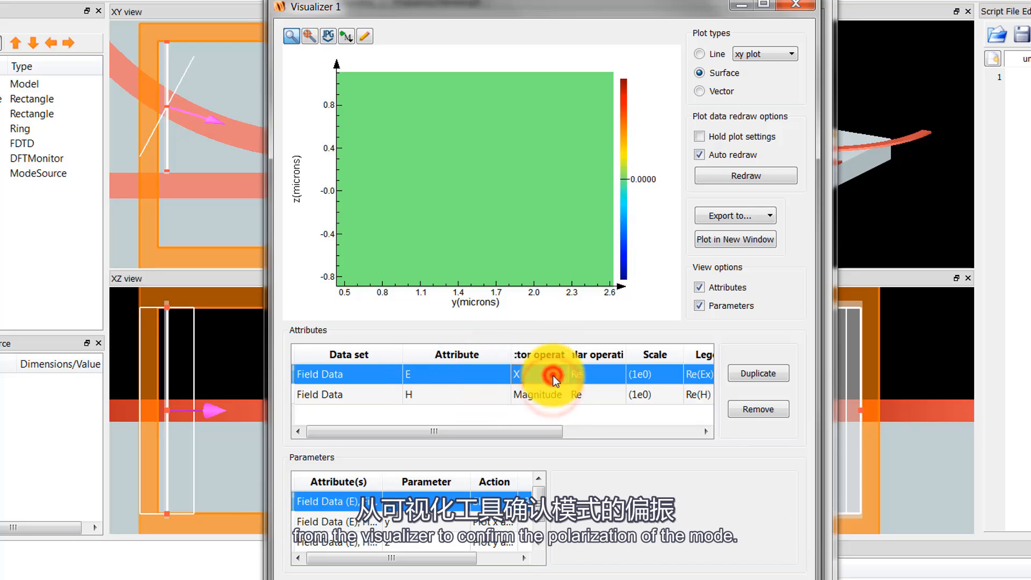
click(553, 375)
click(543, 403)
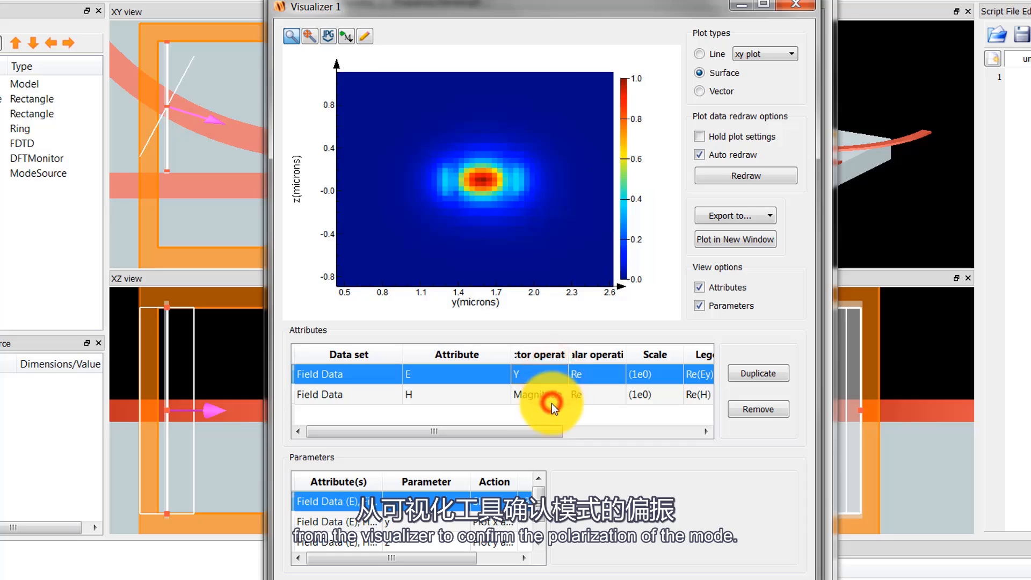
click(558, 376)
click(553, 417)
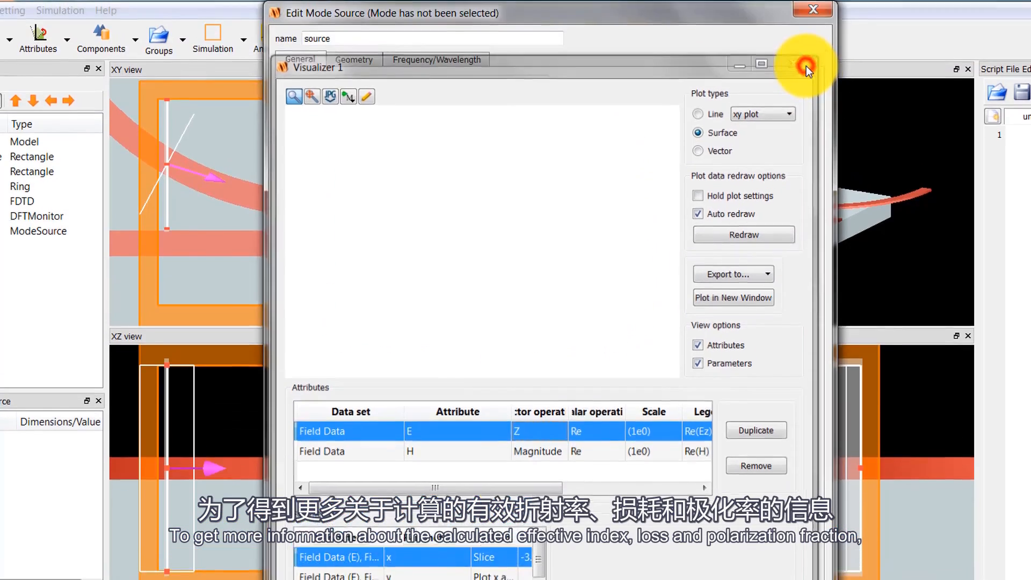
click(796, 4)
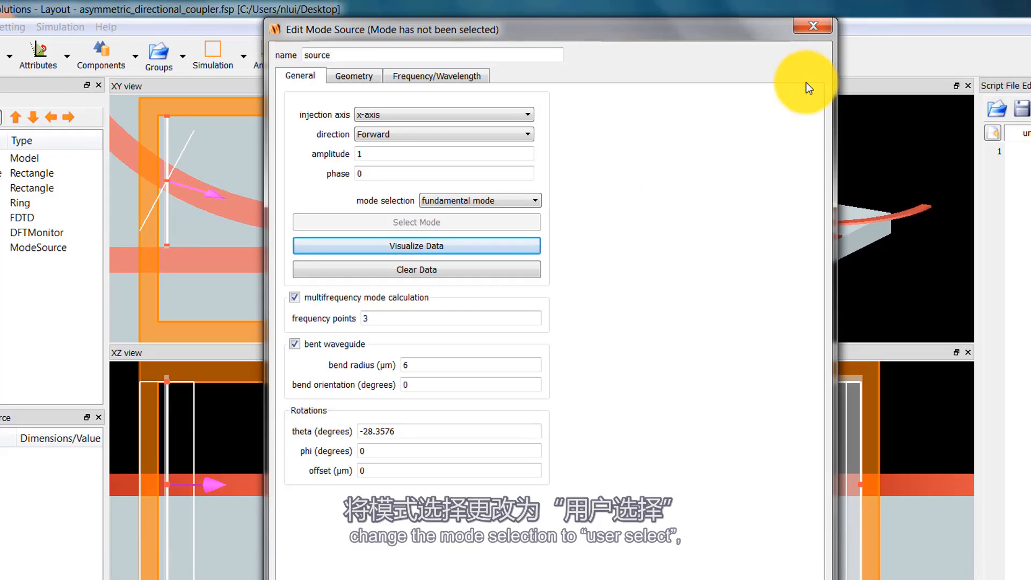
Switch the mode selection to user select, calculate the modes anew, and examine the polarization fraction and waveguide TE/TM fraction descriptions.
click(527, 201)
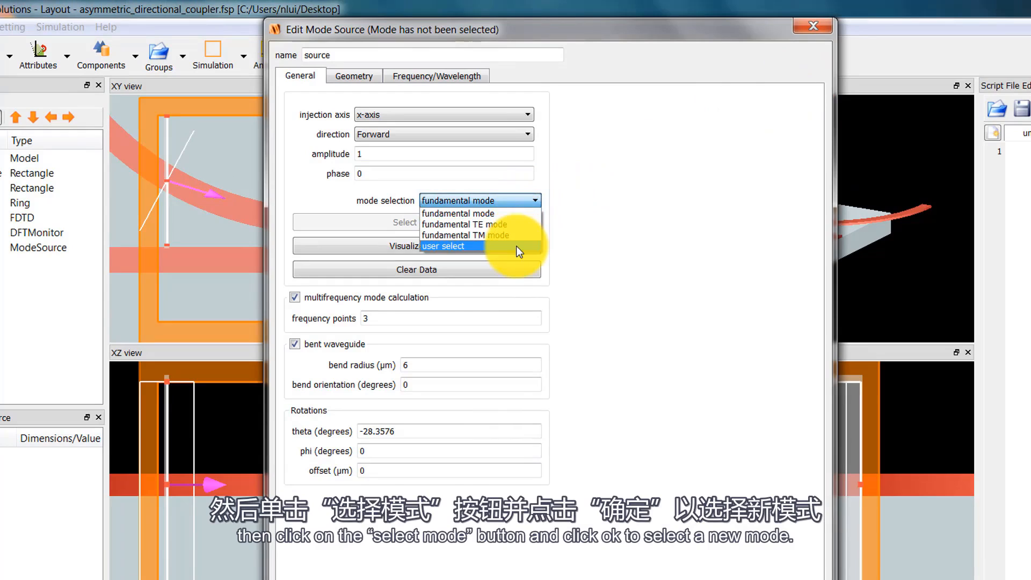
click(516, 247)
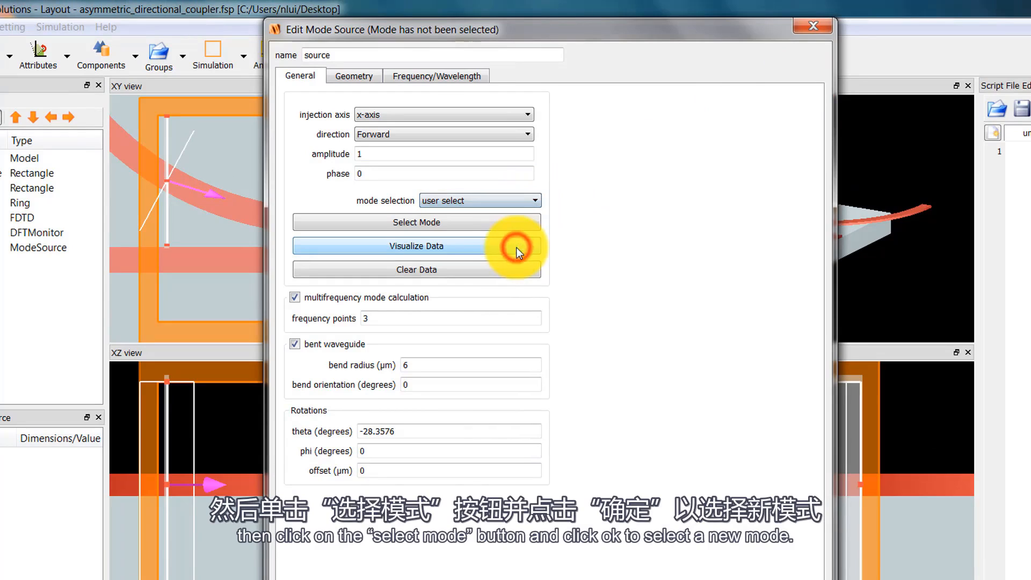
click(508, 222)
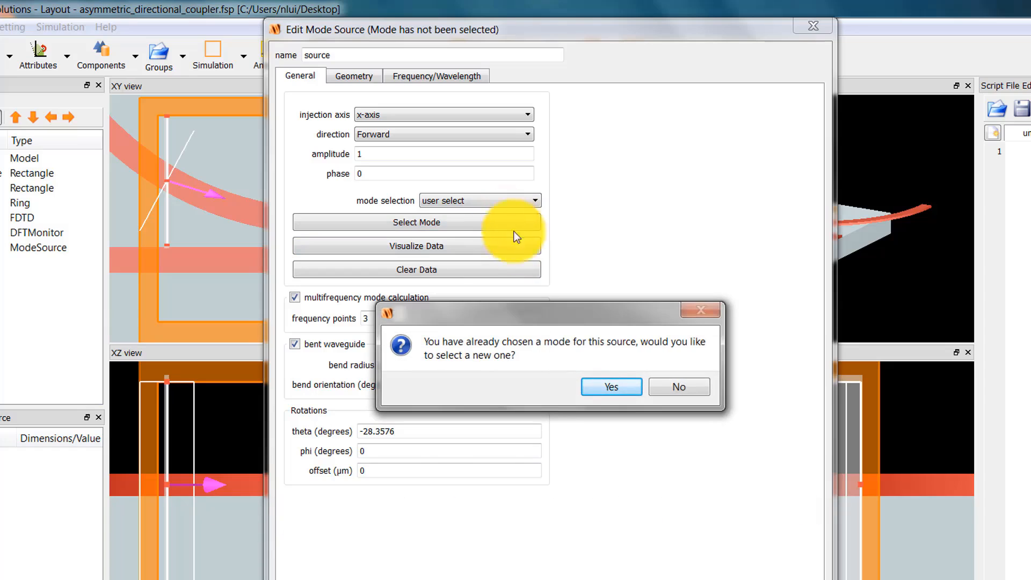
click(598, 385)
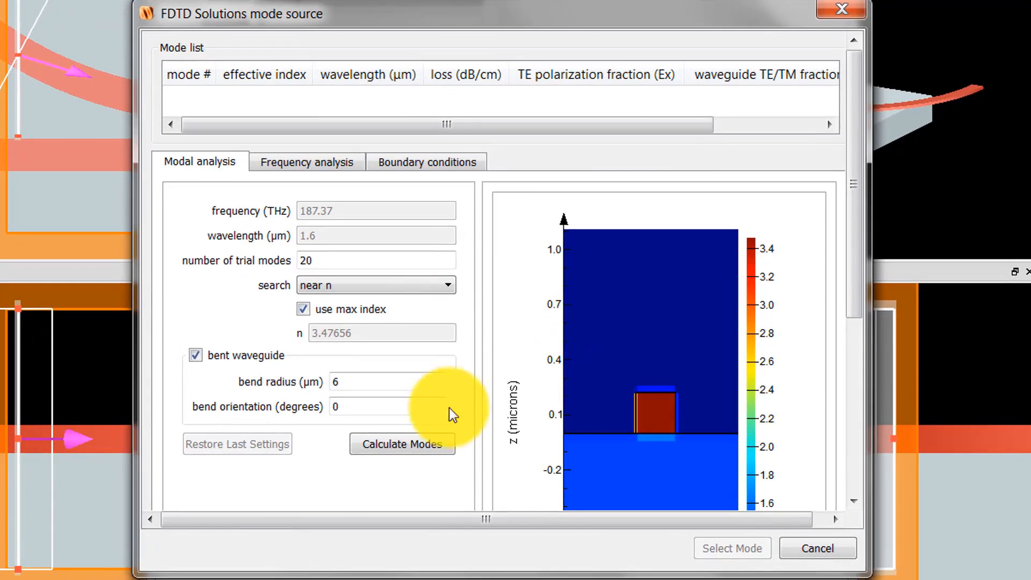
click(423, 445)
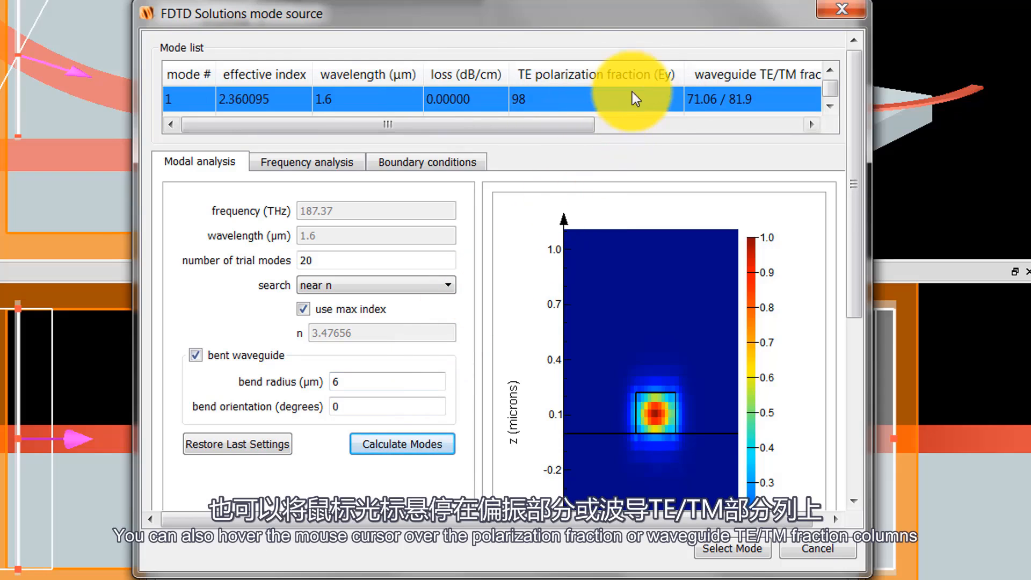
mouse_move(635, 74)
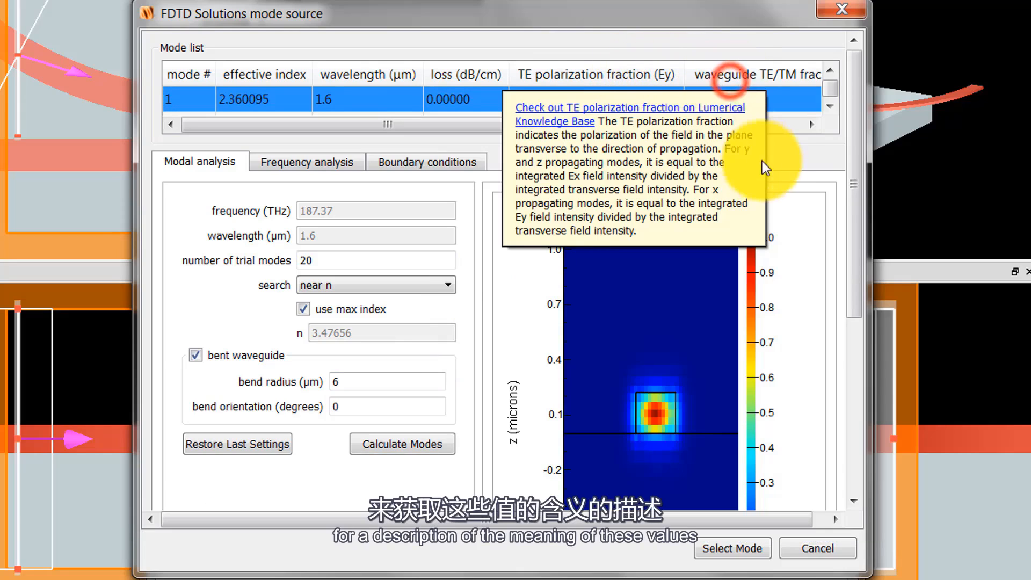
mouse_move(786, 74)
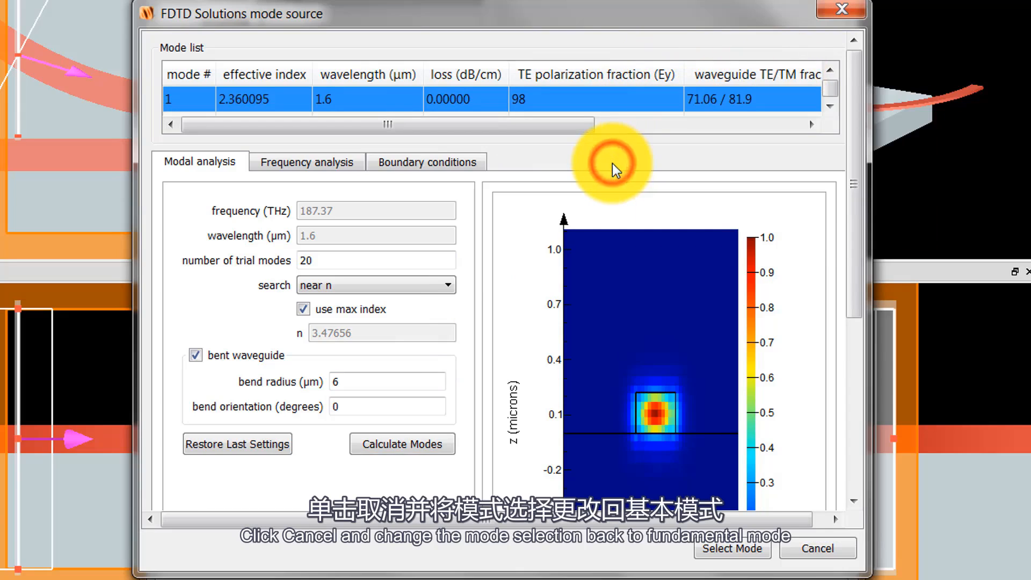
Cancel choosing from the mode list, set the mode selection back to fundamental mode, and accept the source settings.
click(791, 553)
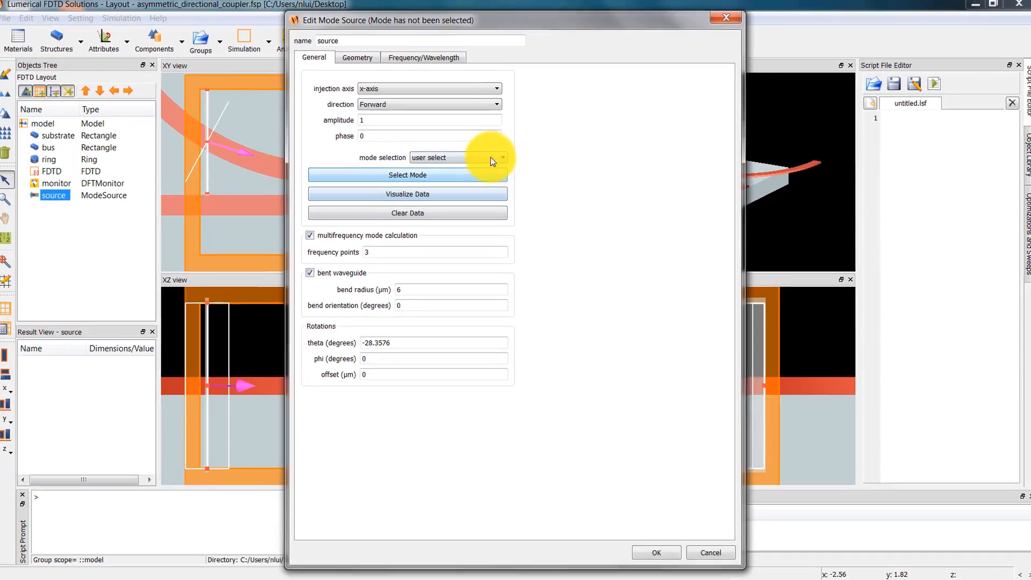
click(491, 157)
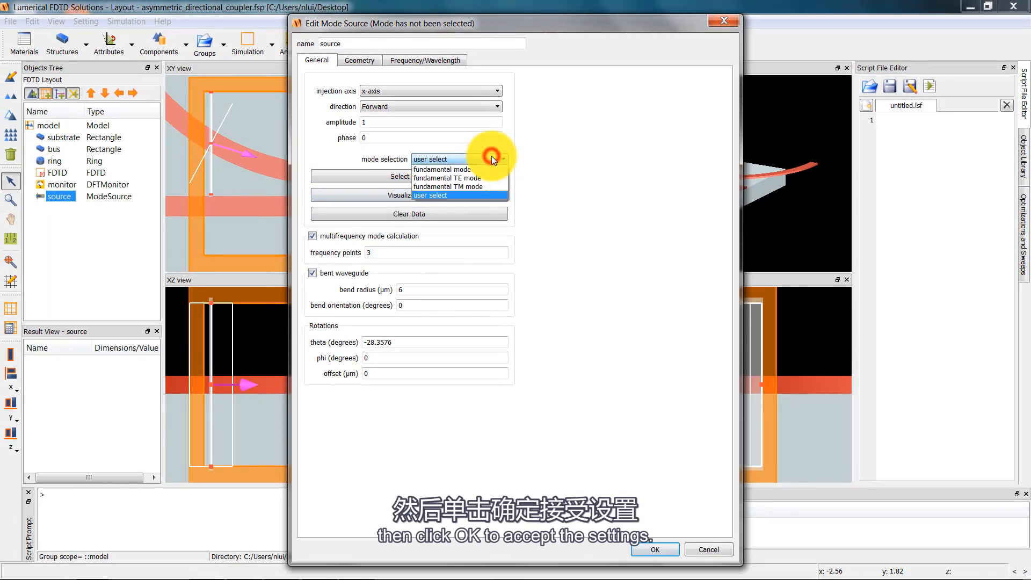
click(486, 168)
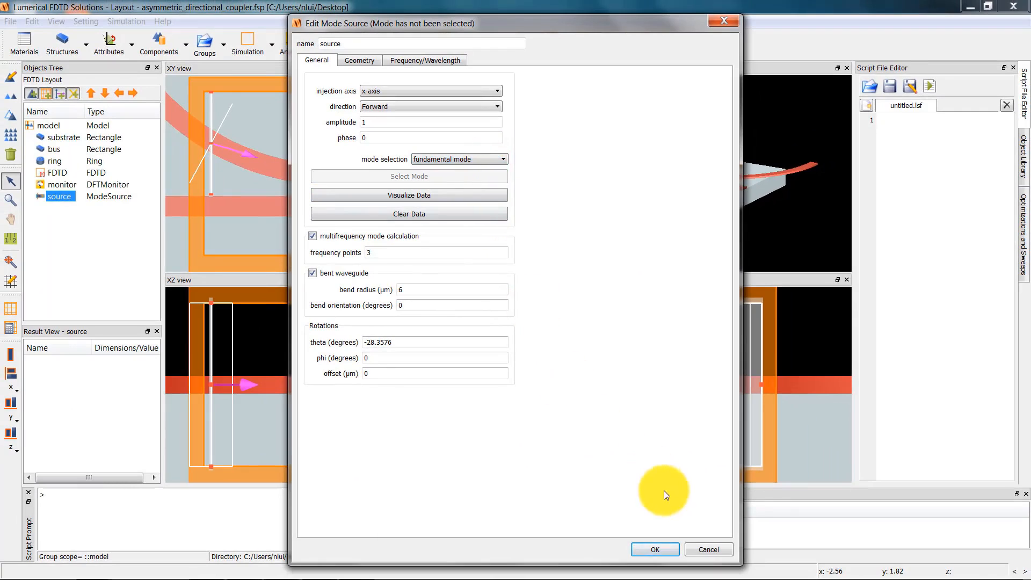
click(661, 547)
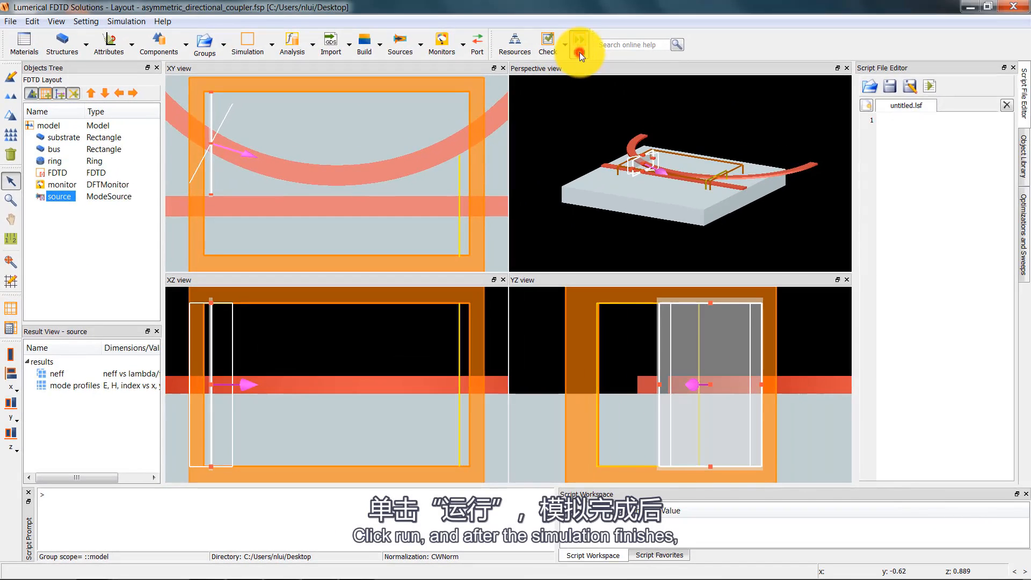
Run the simulation and visualize the monitor's transmission result T.
click(579, 52)
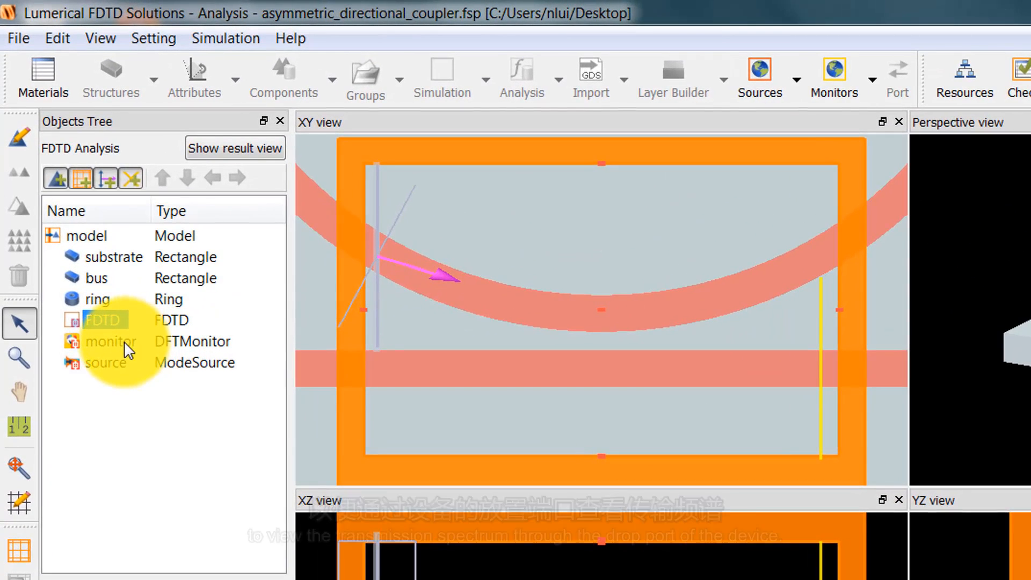
right_click(129, 350)
mouse_move(235, 393)
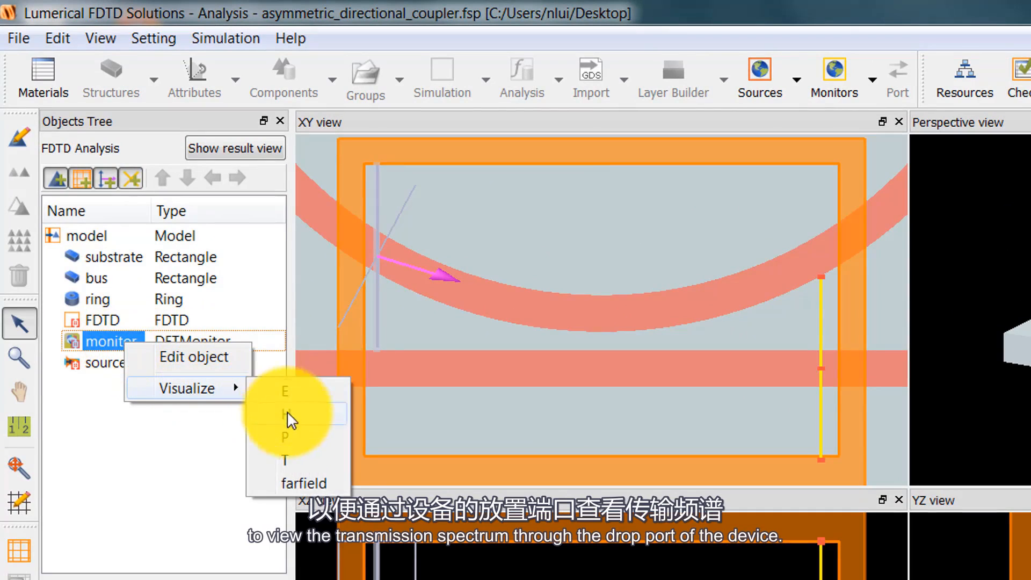
click(322, 460)
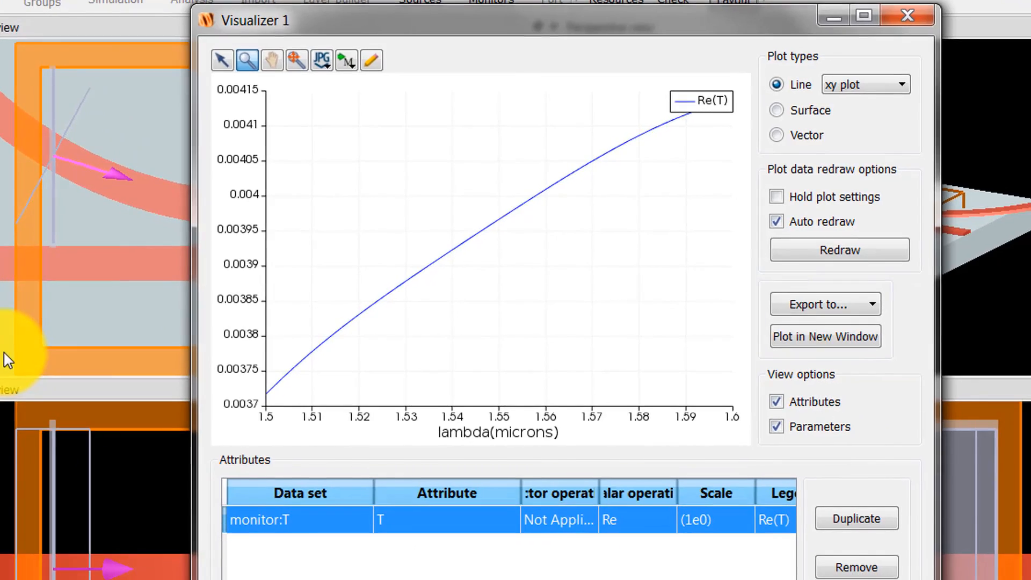